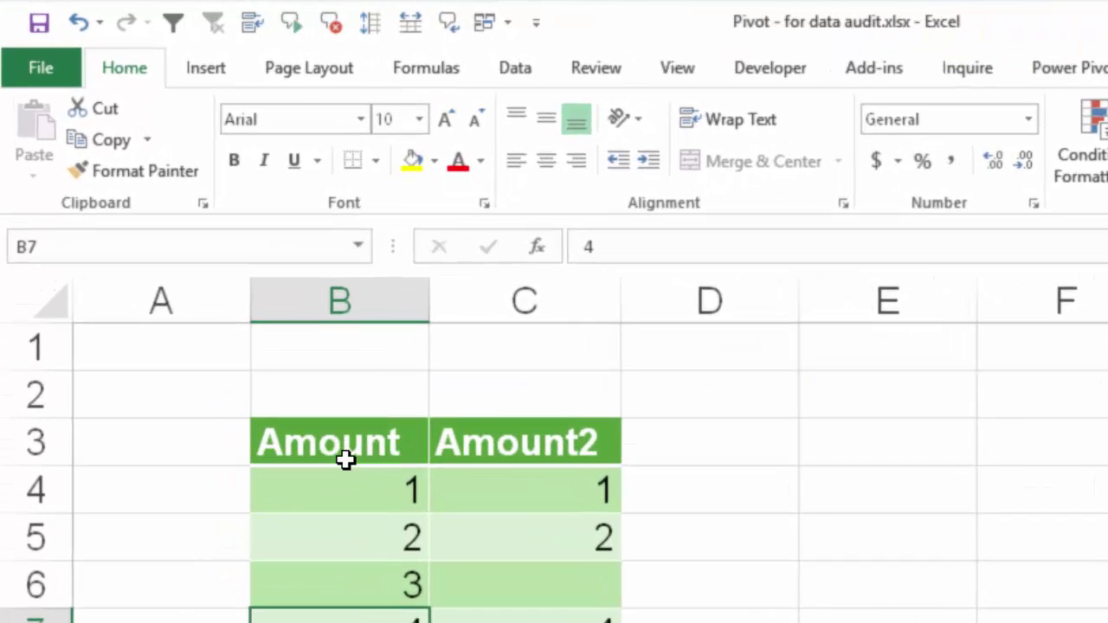
Insert a PivotTable from a cell inside the Amount table onto a new worksheet.
{"action": "left_click", "coordinate": [285, 428]}
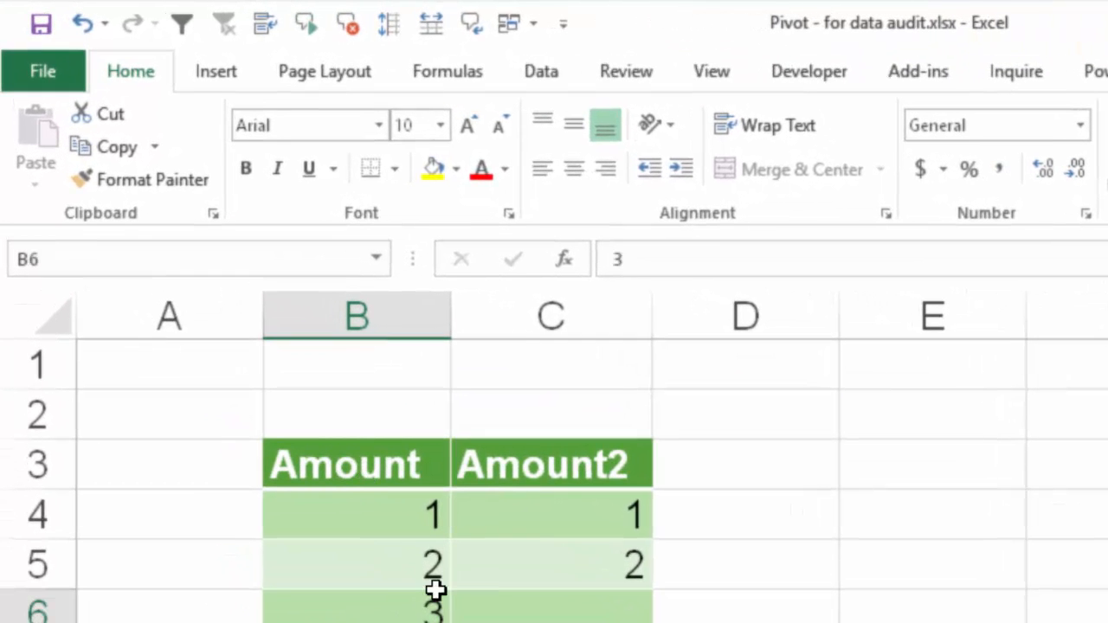
{"action": "left_click", "coordinate": [227, 73]}
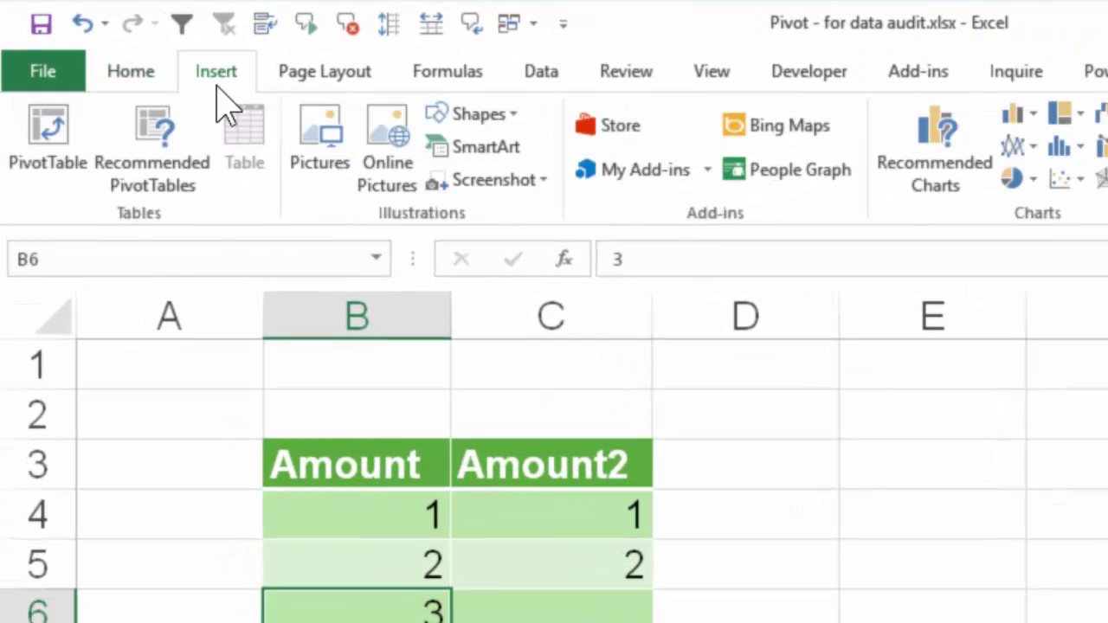
{"action": "left_click", "coordinate": [39, 148]}
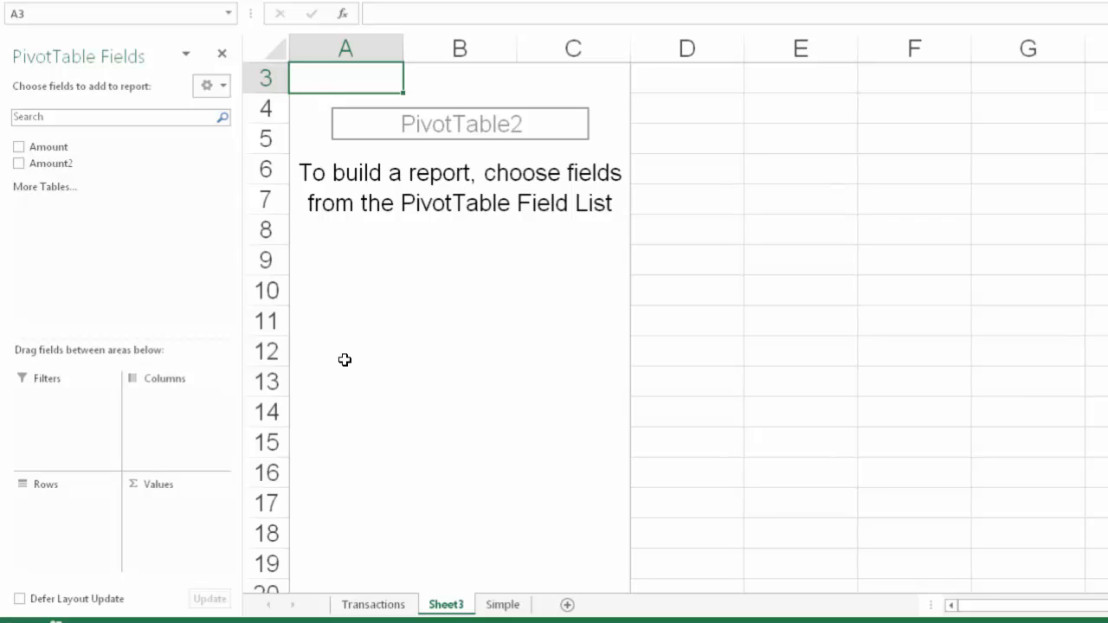
Add Amount (sum 10) and Amount2 (count 3) to Values, then return to the Simple sheet.
{"action": "left_click_drag", "start_coordinate": [48, 146], "coordinate": [197, 519]}
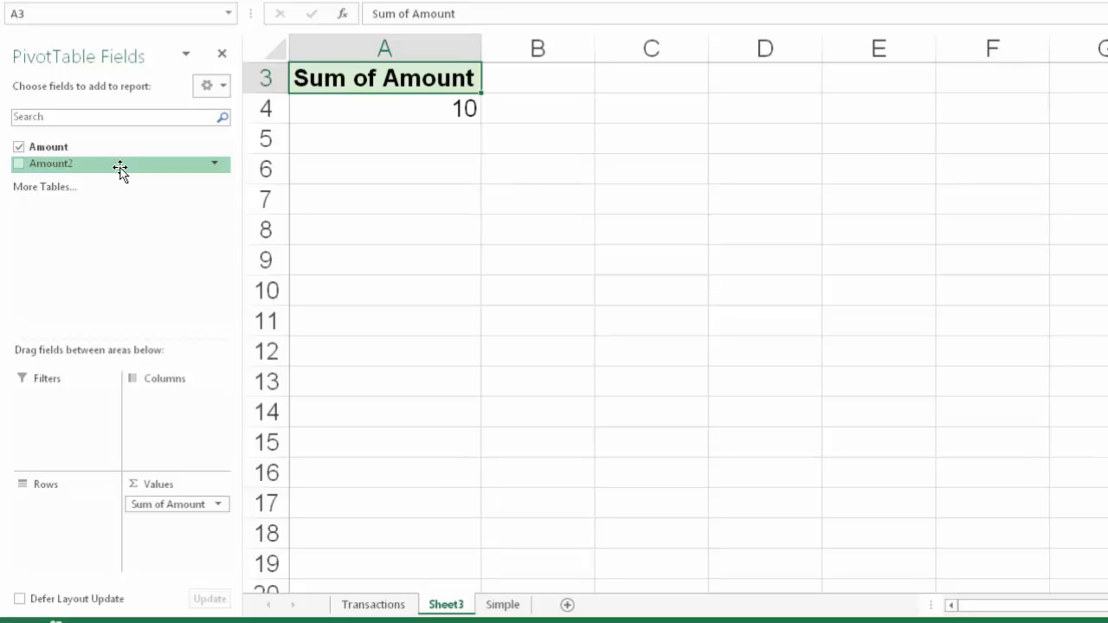
{"action": "left_click_drag", "start_coordinate": [120, 171], "coordinate": [193, 549]}
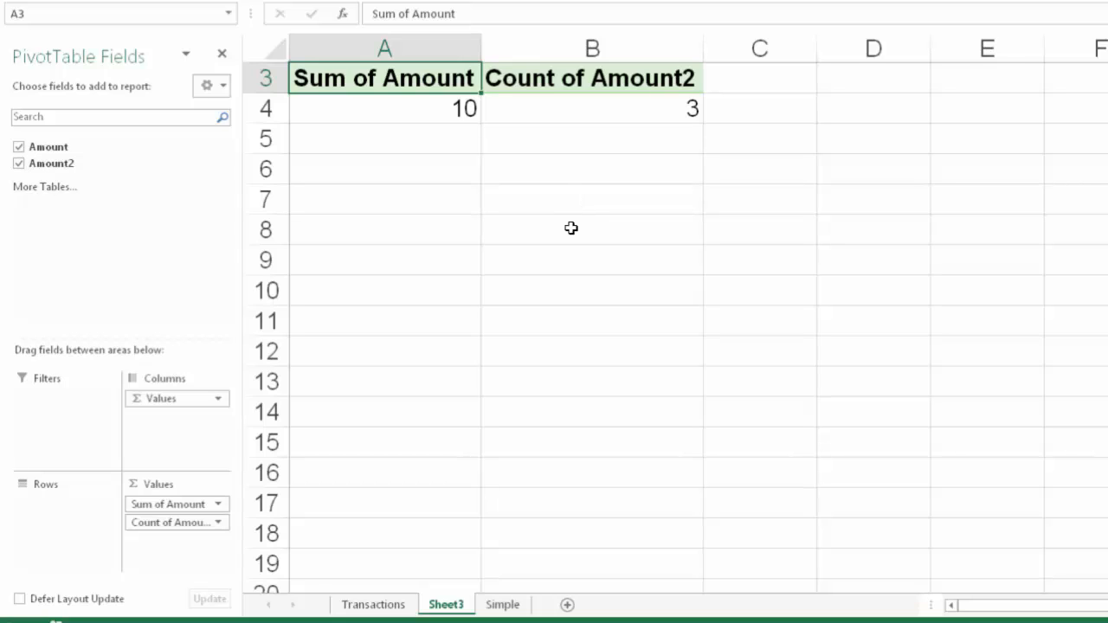
{"action": "left_click", "coordinate": [507, 605]}
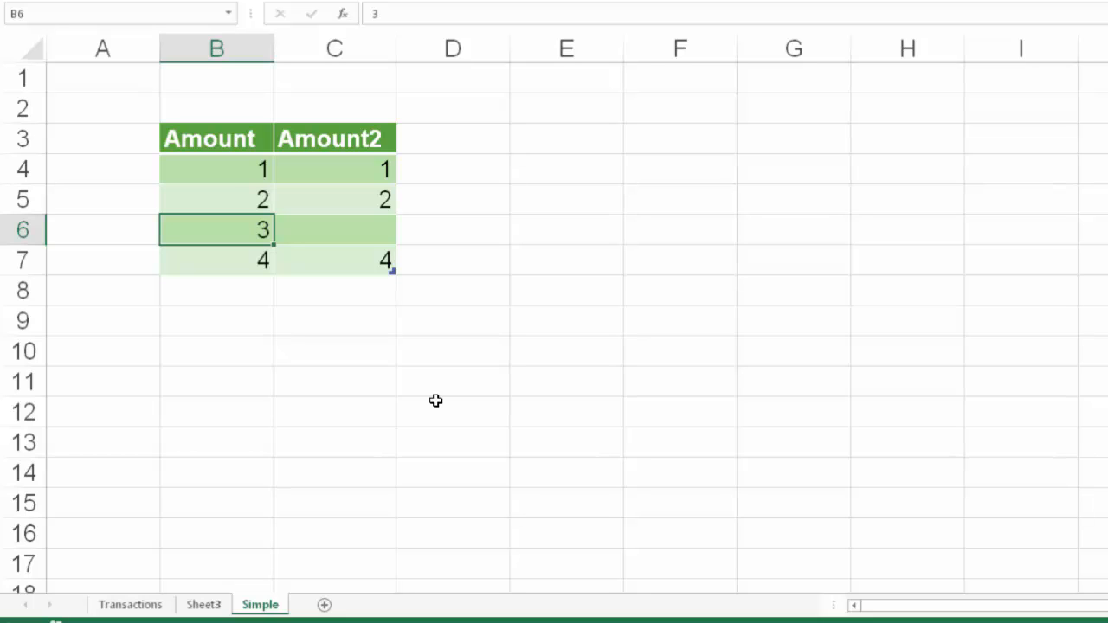
Inspect the empty Amount2 cell in row 6, then switch to the Transactions sheet.
{"action": "key", "text": "Right"}
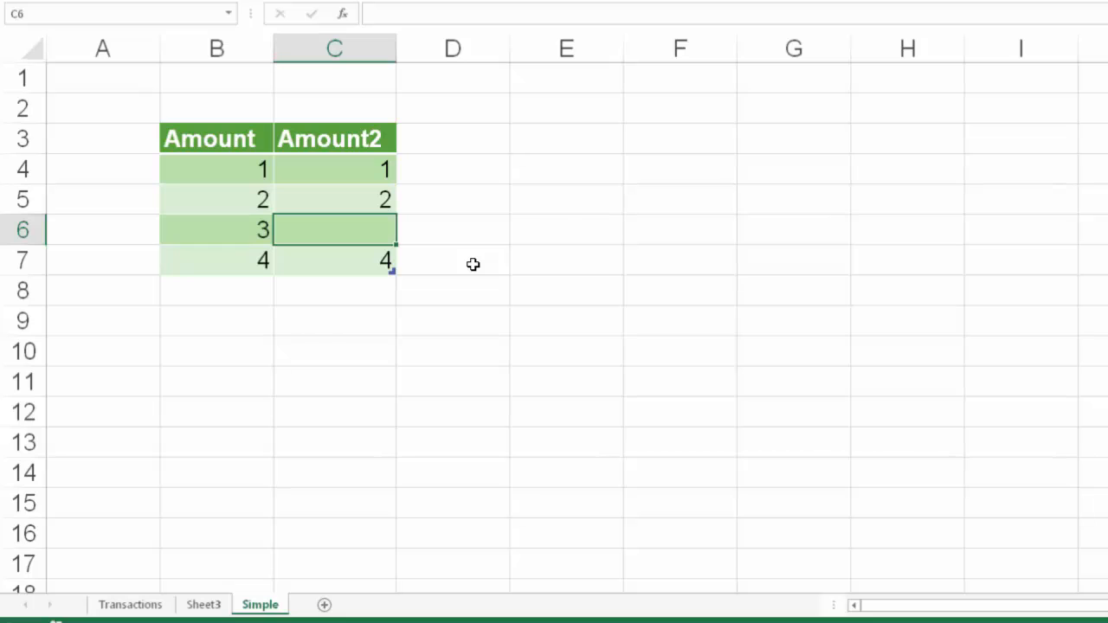
{"action": "key", "text": "ctrl+Page_Up"}
{"action": "key", "text": "ctrl+Page_Up"}
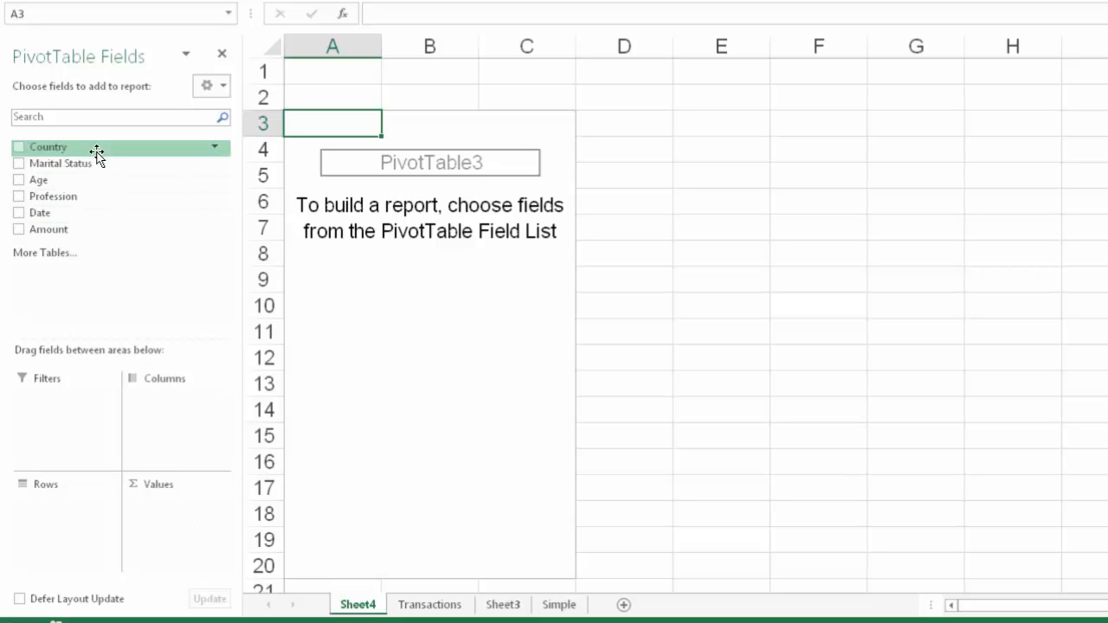
Place Country in Rows and inspect valid countries against stray entries 222 and TRUE.
{"action": "mouse_move", "coordinate": [97, 154]}
{"action": "left_mouse_down"}
{"action": "mouse_move", "coordinate": [73, 517]}
{"action": "mouse_move", "coordinate": [118, 525]}
{"action": "left_mouse_up"}
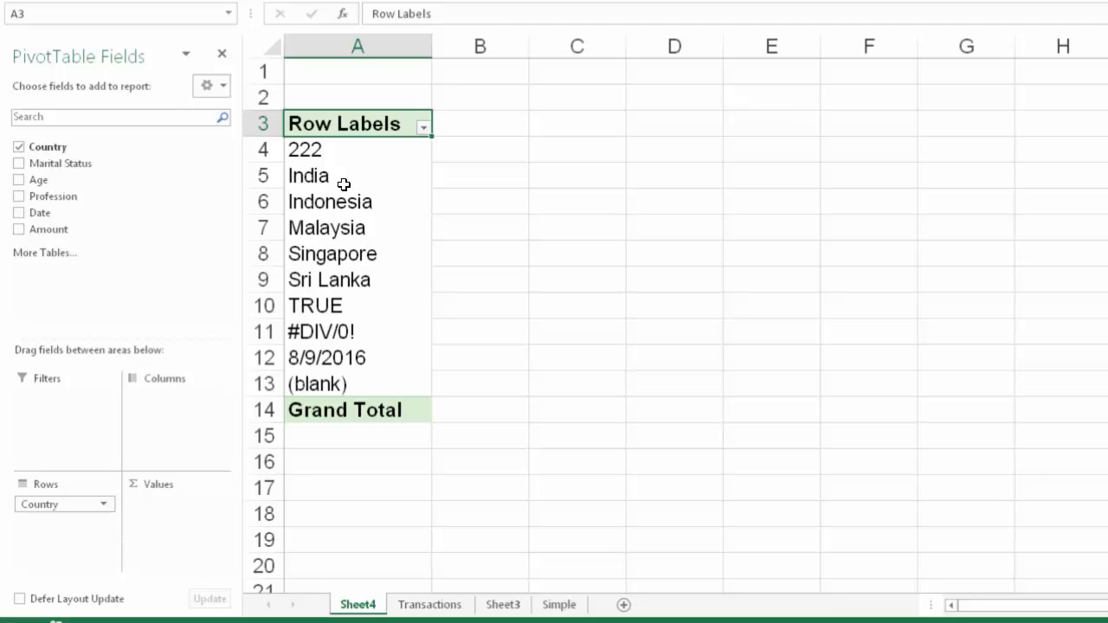
{"action": "left_click_drag", "start_coordinate": [344, 177], "coordinate": [359, 278]}
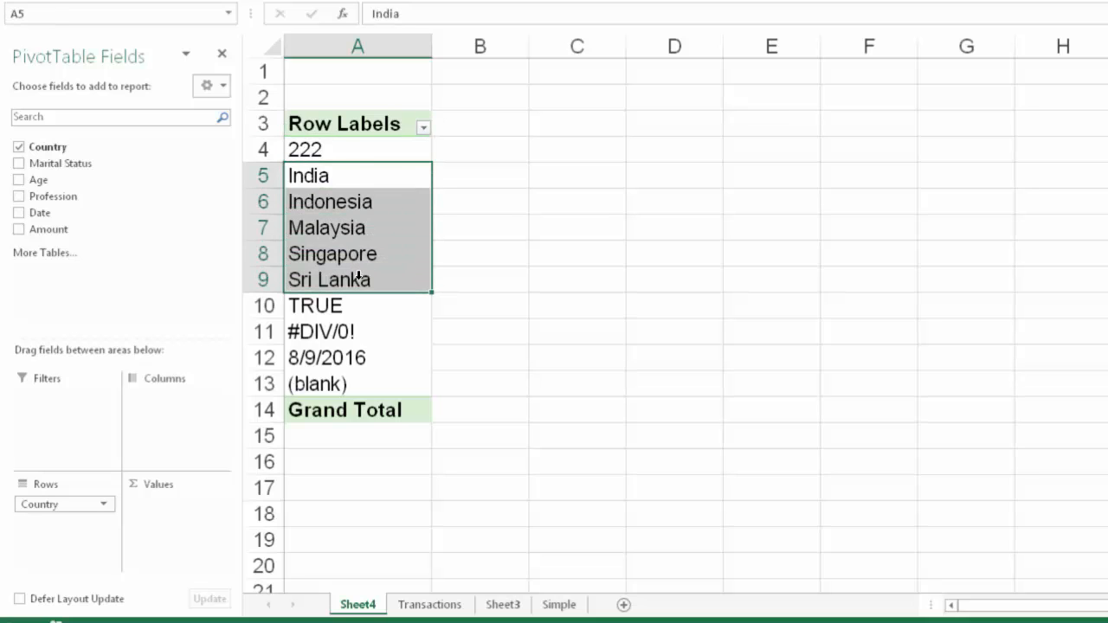
{"action": "left_click", "coordinate": [354, 157]}
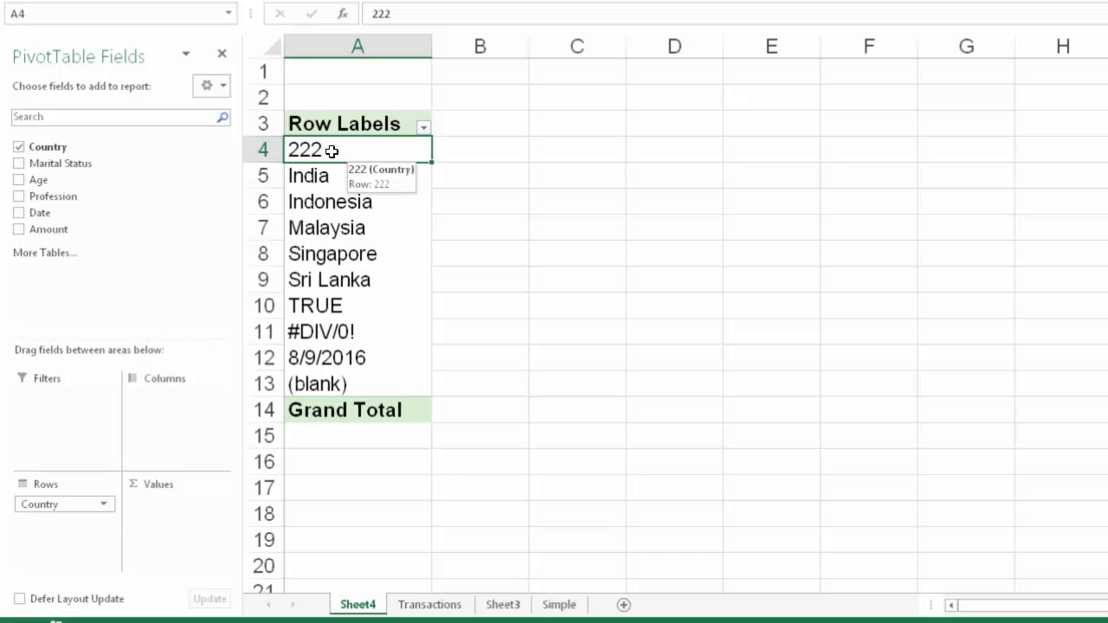
{"action": "left_click", "coordinate": [339, 309]}
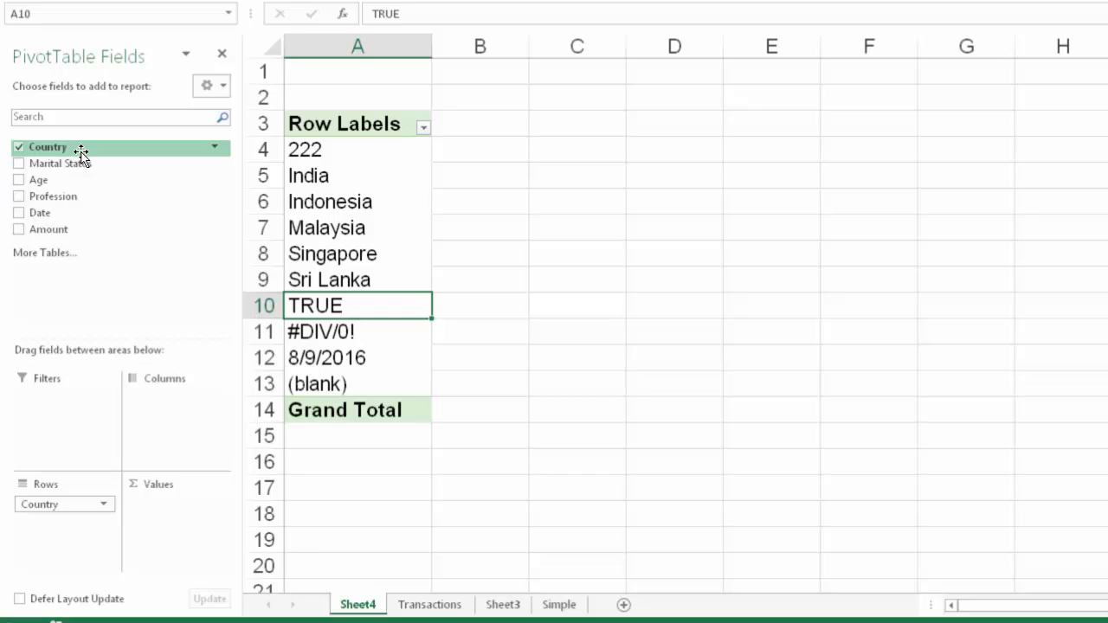
{"action": "left_click_drag", "start_coordinate": [80, 153], "coordinate": [198, 520]}
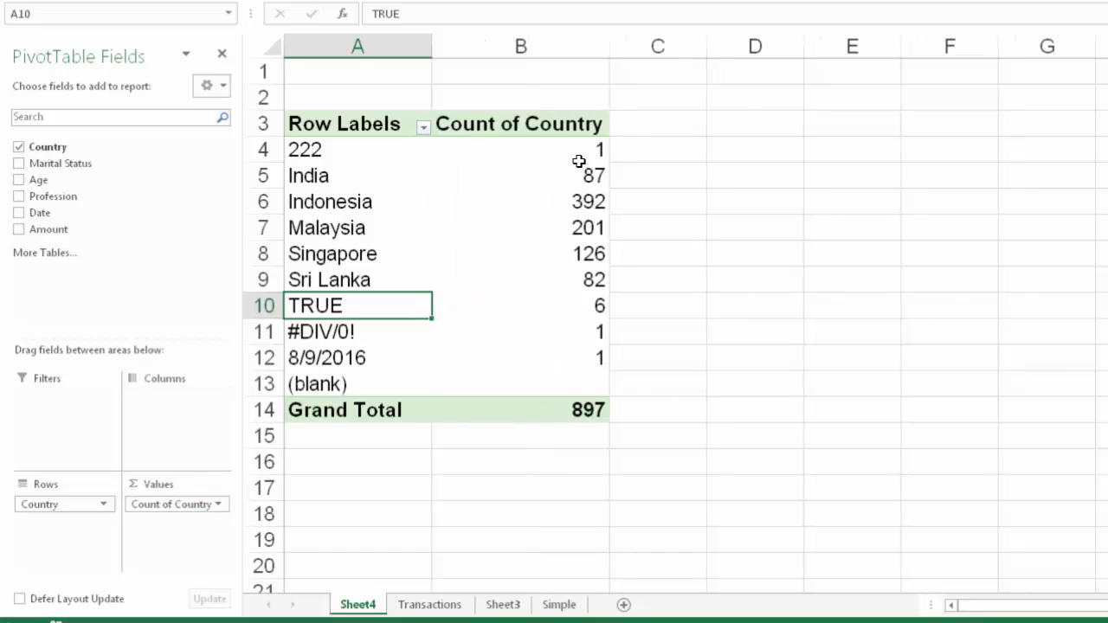
{"action": "left_click", "coordinate": [335, 387]}
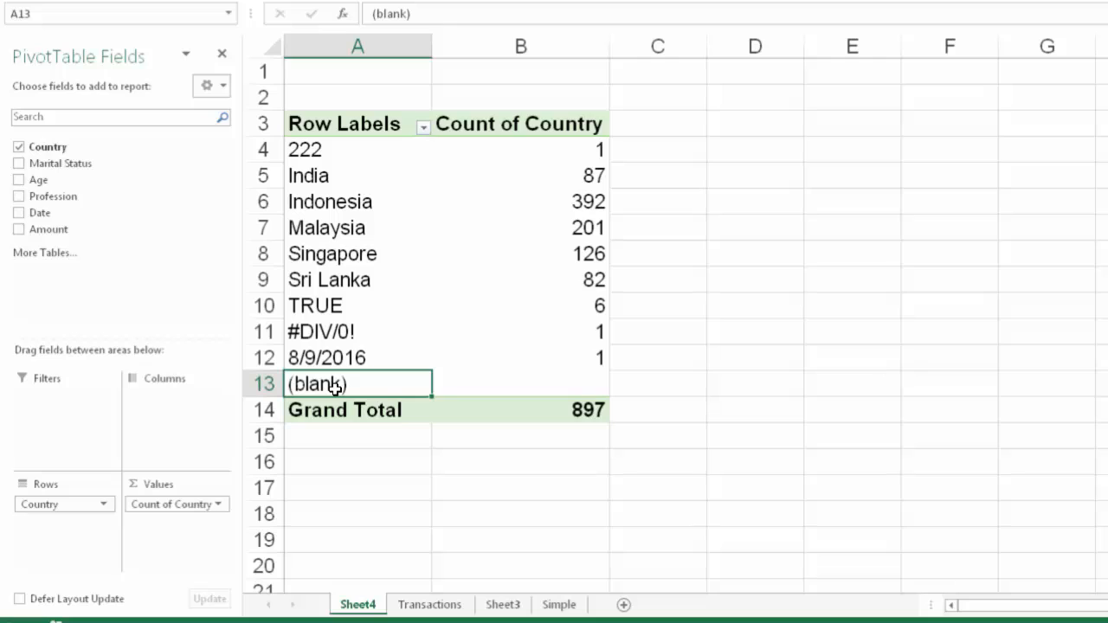
{"action": "left_click", "coordinate": [537, 372]}
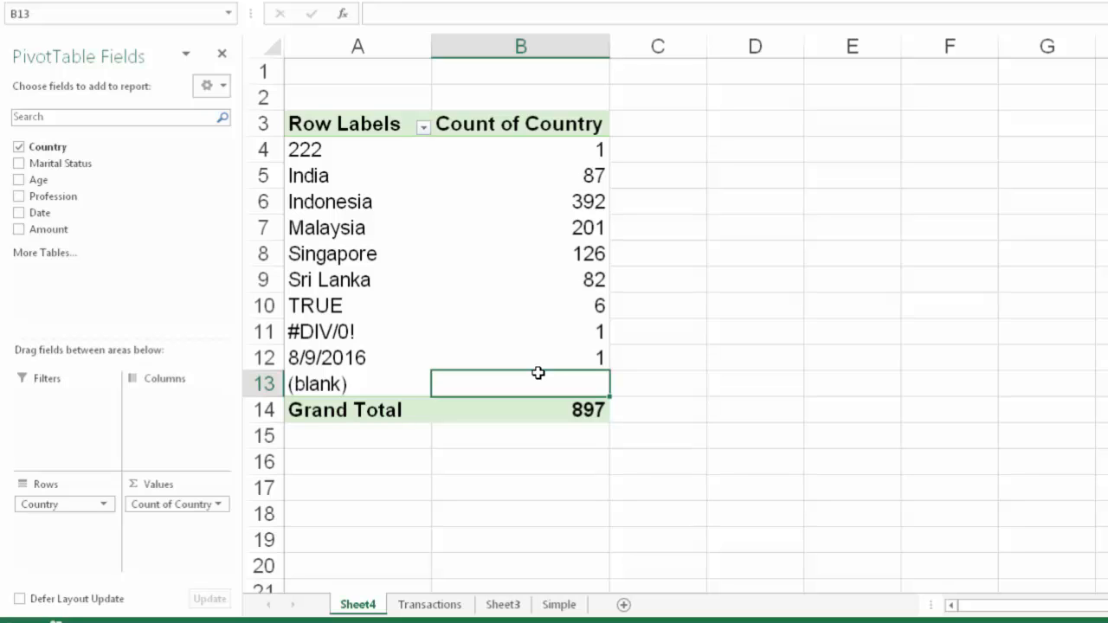
{"action": "key", "text": "ctrl+z"}
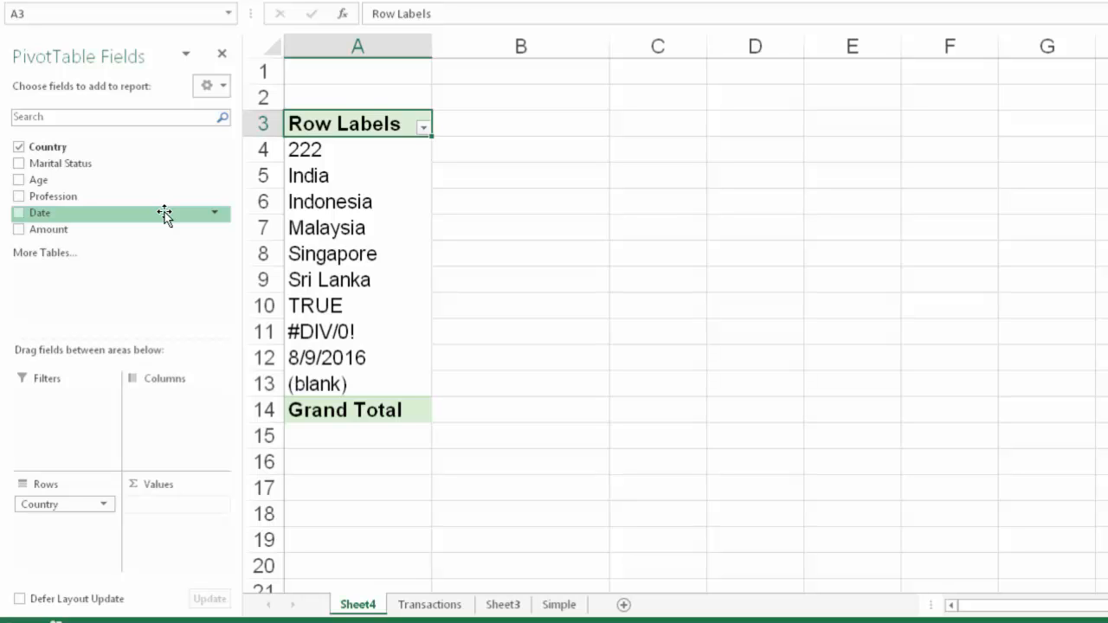
Insert a new table column left of Country and name its header Counter.
{"action": "key", "text": "ctrl+Page_Down"}
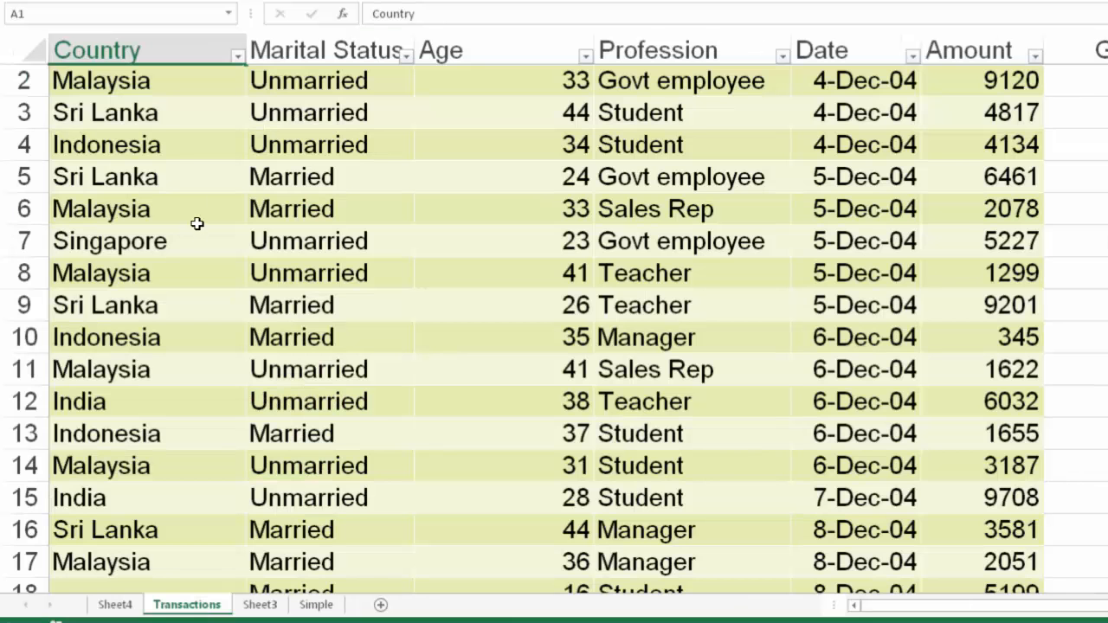
{"action": "left_click", "coordinate": [115, 81]}
{"action": "right_click", "coordinate": [115, 80]}
{"action": "mouse_move", "coordinate": [158, 247]}
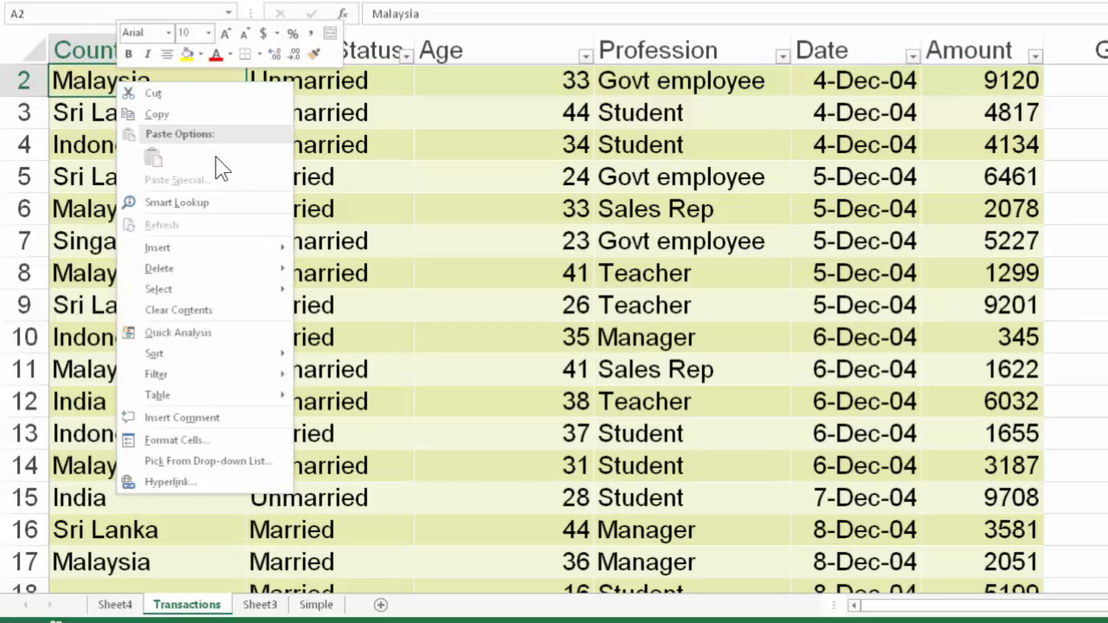
{"action": "left_click", "coordinate": [319, 251]}
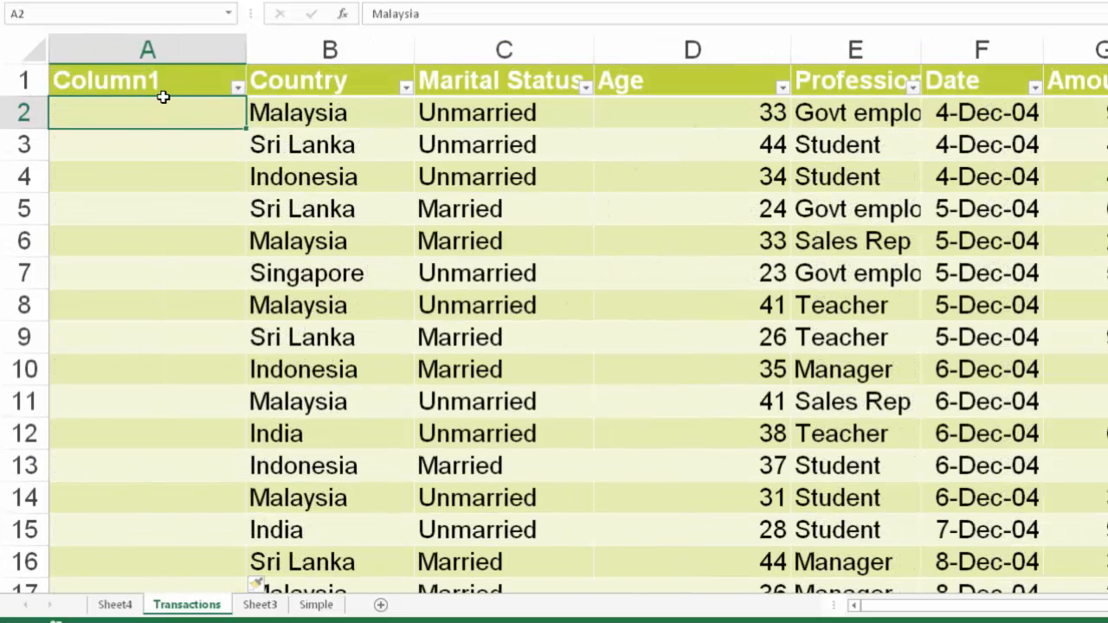
{"action": "left_click", "coordinate": [157, 81]}
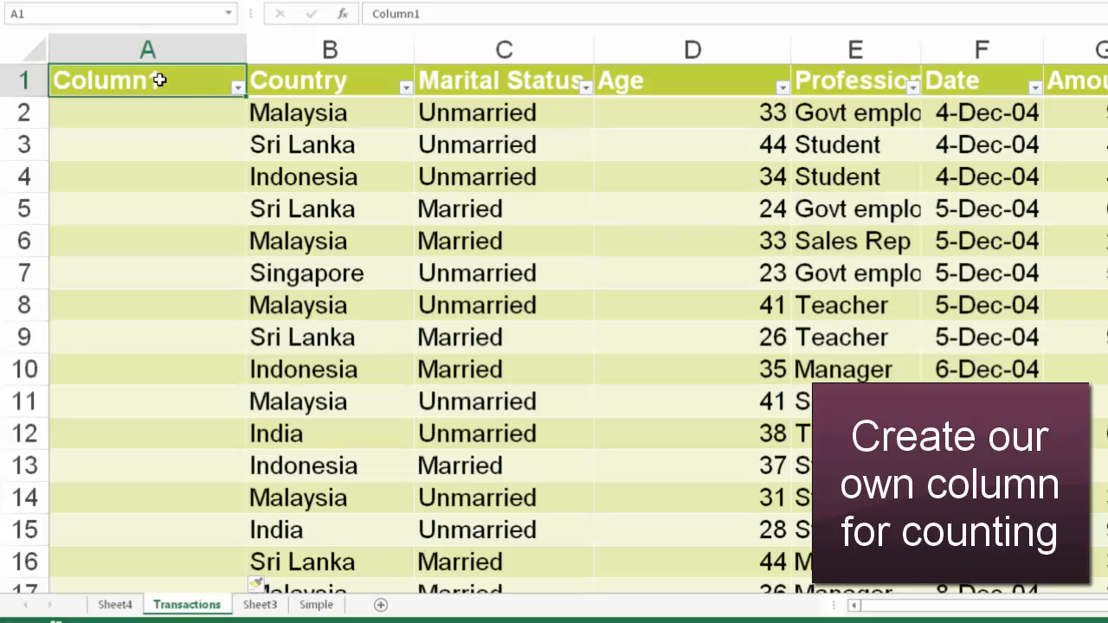
{"action": "type", "text": "Counter"}
{"action": "key", "text": "Return"}
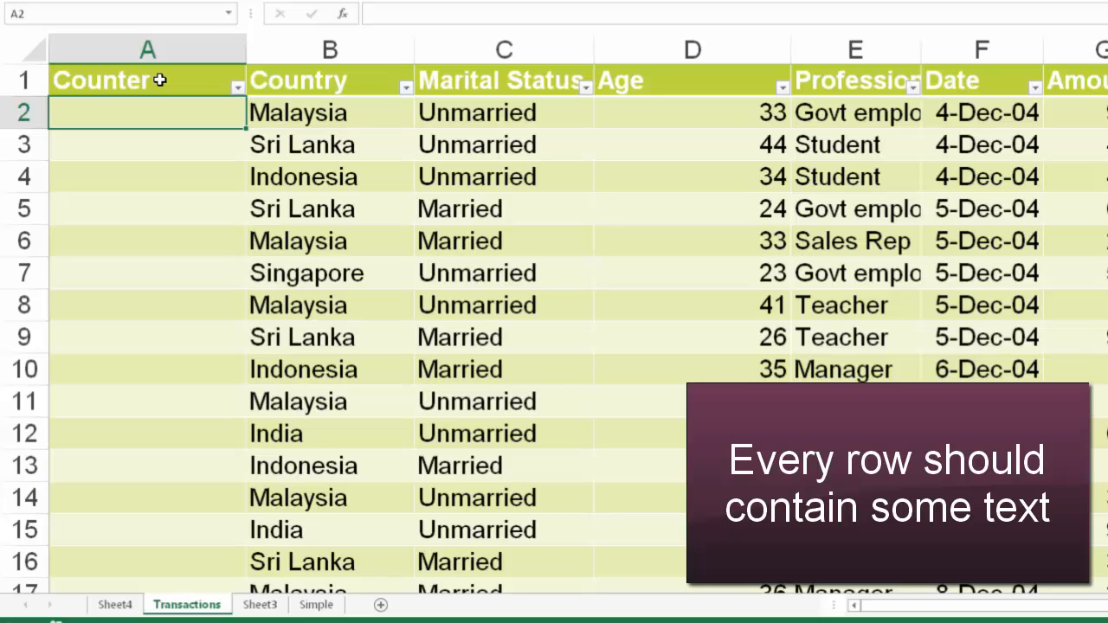
{"action": "type", "text": "a"}
Enter ="a" in A2 so the Counter column fills with a in every row.
{"action": "key", "text": "Return"}
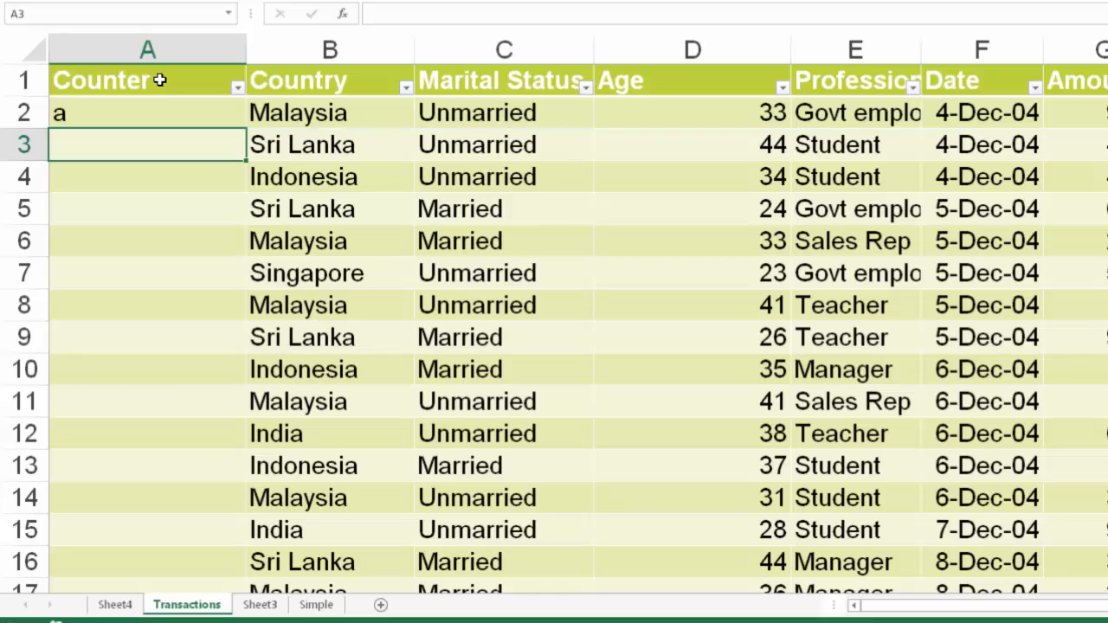
{"action": "key", "text": "Up"}
{"action": "type", "text": "=\"a\""}
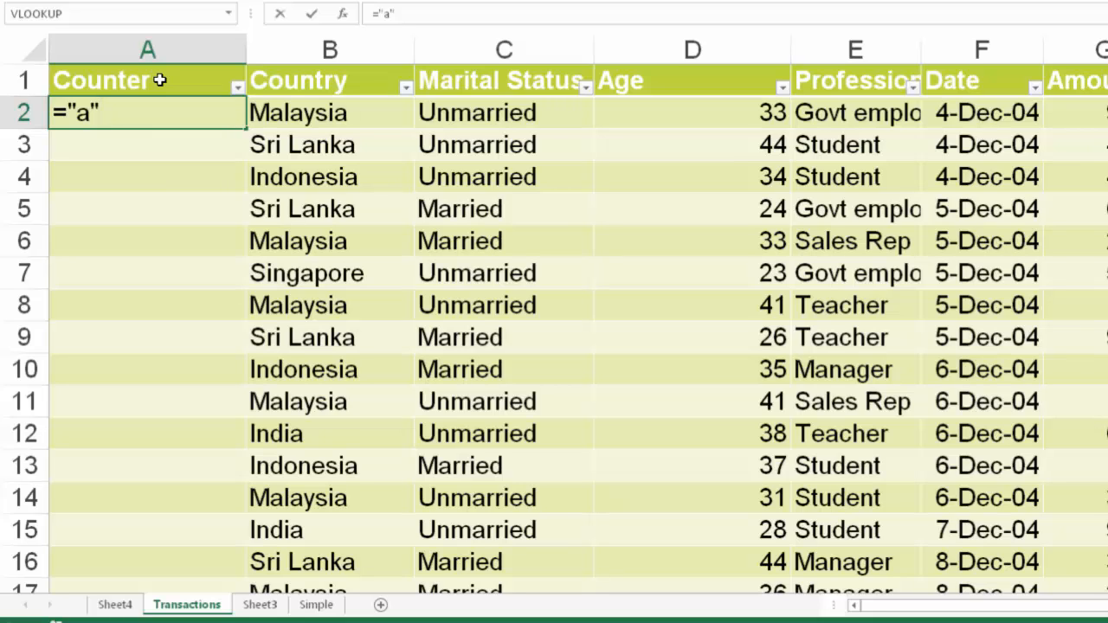
{"action": "key", "text": "Return"}
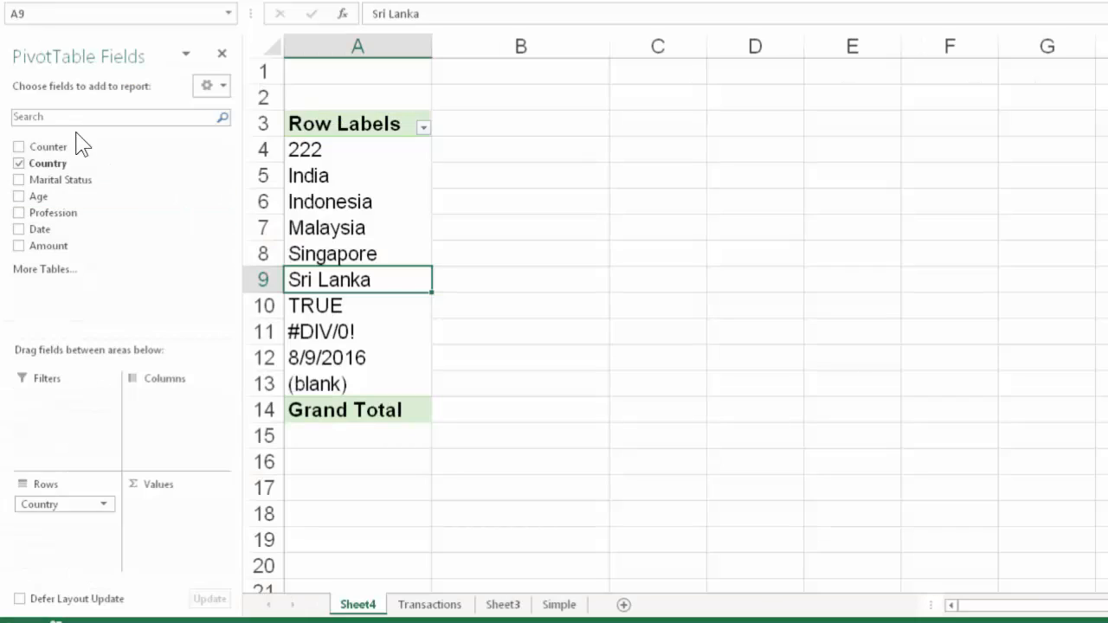
Count Counter in Values with Marital Status in Rows instead of Country: 459 Married, 451 Unmarried.
{"action": "mouse_move", "coordinate": [72, 147]}
{"action": "left_mouse_down"}
{"action": "mouse_move", "coordinate": [192, 488]}
{"action": "mouse_move", "coordinate": [194, 524]}
{"action": "left_mouse_up"}
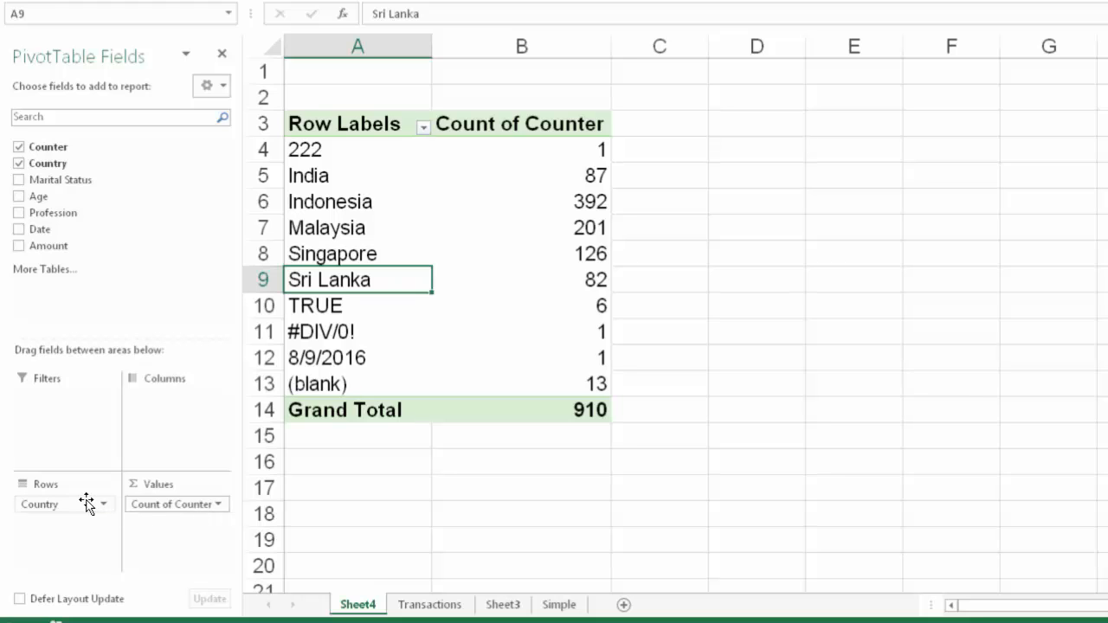
{"action": "left_click_drag", "start_coordinate": [87, 504], "coordinate": [104, 213]}
{"action": "mouse_move", "coordinate": [61, 179]}
{"action": "left_mouse_down"}
{"action": "mouse_move", "coordinate": [82, 201]}
{"action": "mouse_move", "coordinate": [86, 505]}
{"action": "mouse_move", "coordinate": [93, 219]}
{"action": "left_mouse_up"}
Swap Marital Status for Age to review the age list, then swap Age for Date.
{"action": "left_click", "coordinate": [38, 197]}
{"action": "left_click", "coordinate": [331, 364]}
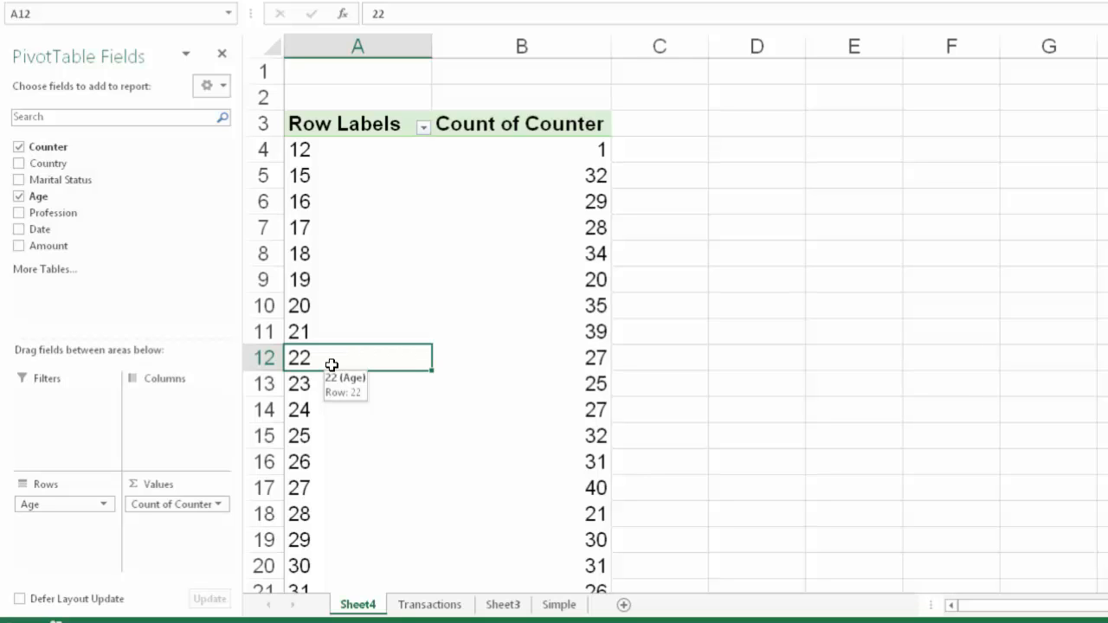
{"action": "key", "text": "ctrl+Down"}
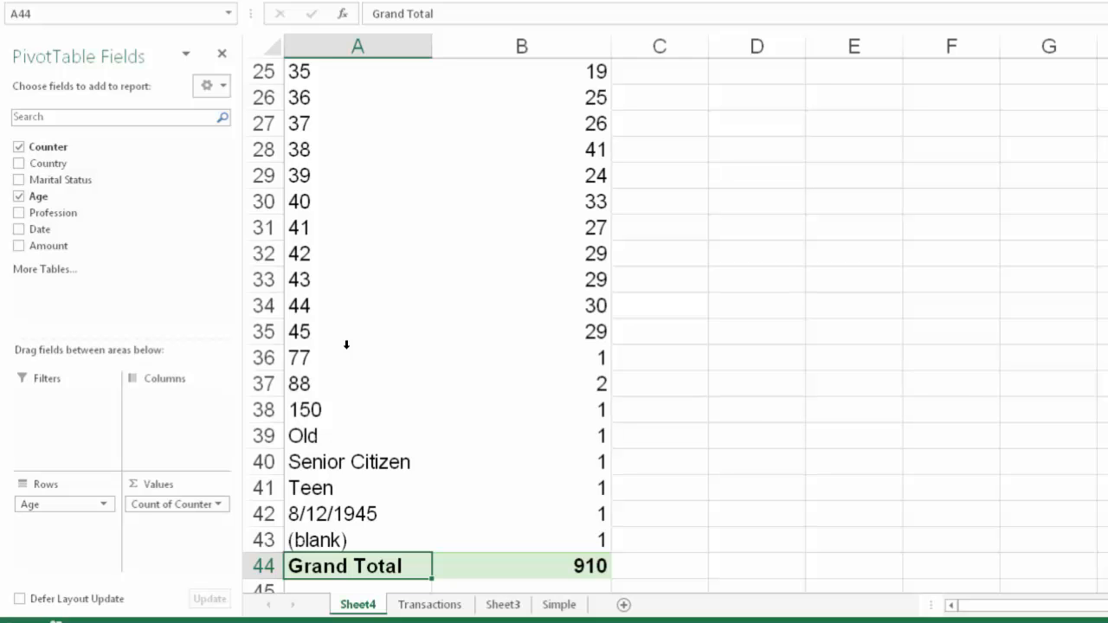
{"action": "left_click", "coordinate": [18, 197]}
{"action": "left_click", "coordinate": [18, 228]}
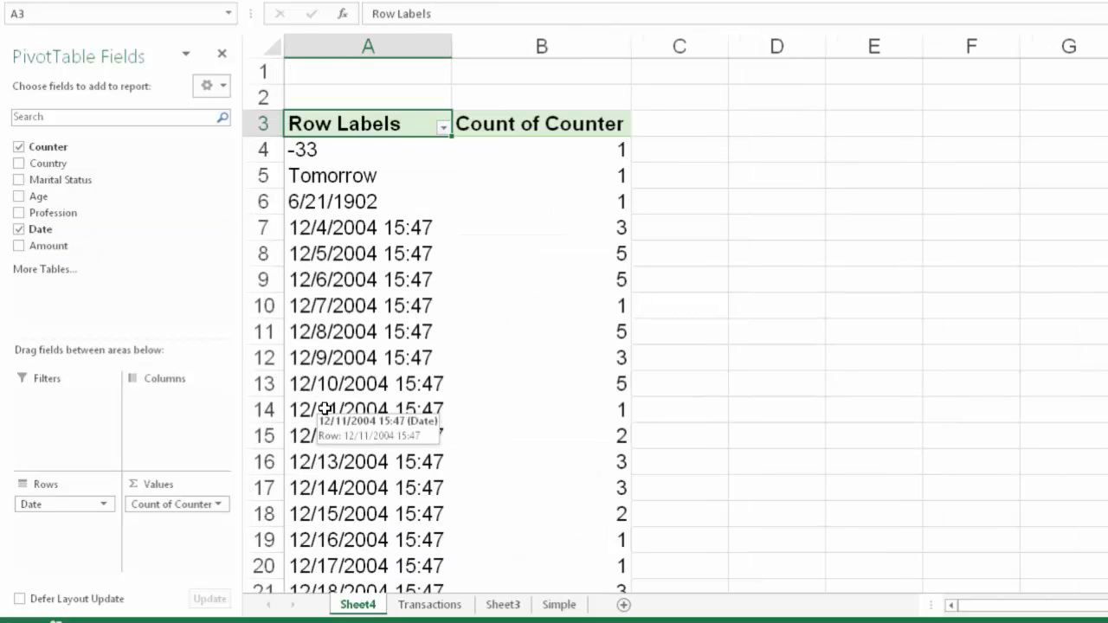